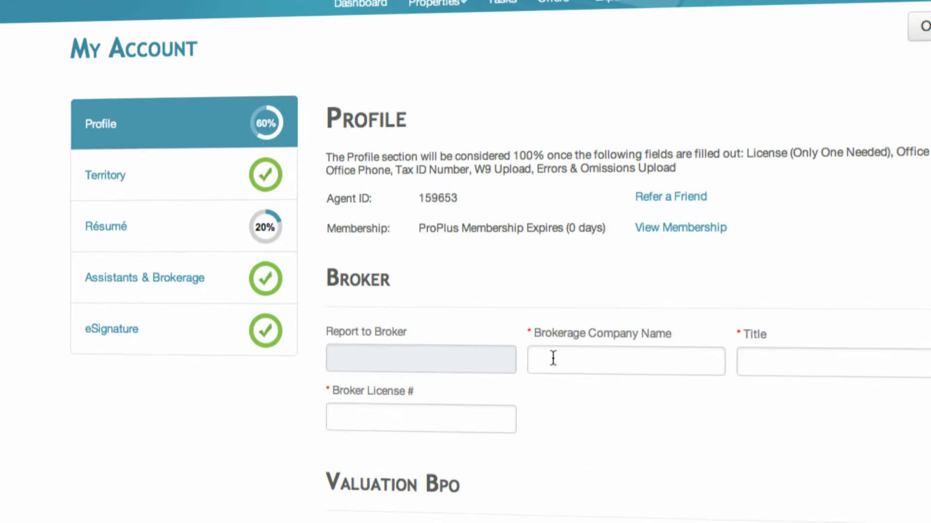
Step: Enter brokerage company Remax lake forest and title Broker owner, and begin the broker license number
left_click(685, 462)
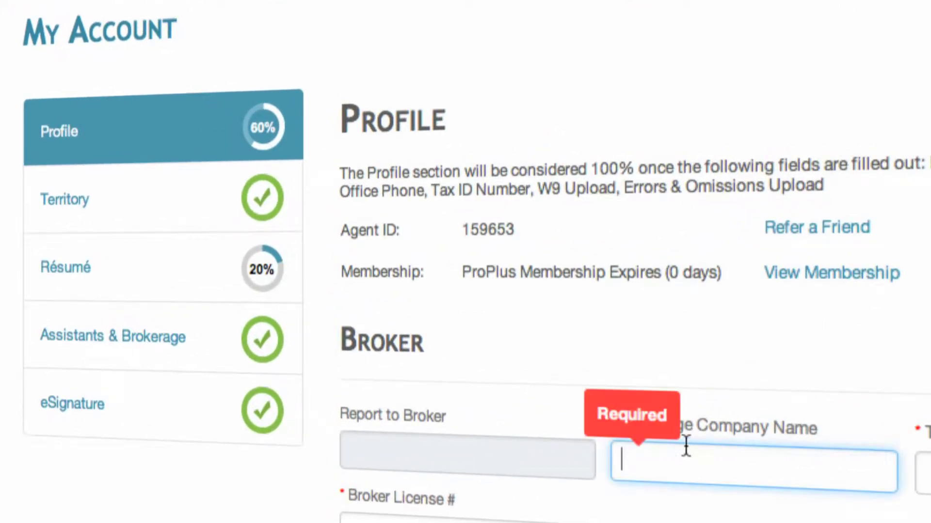
type("Rem")
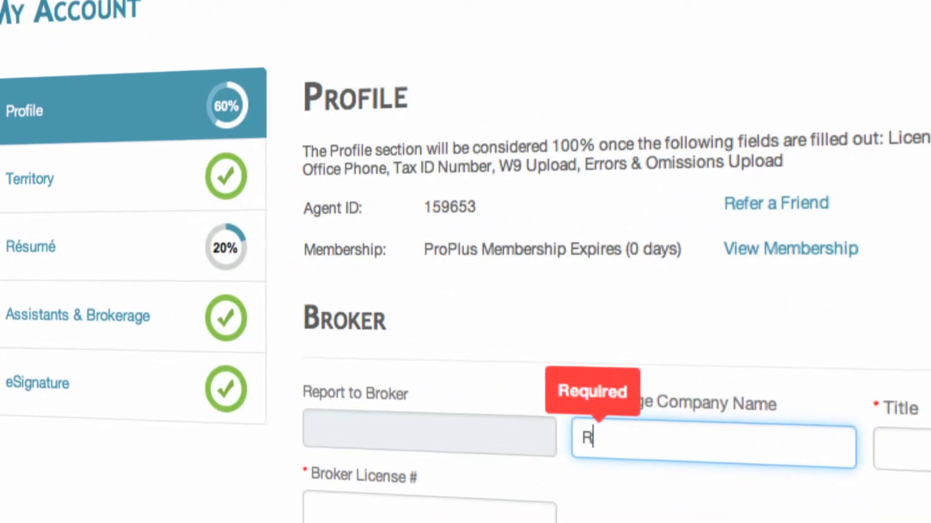
type("ax lake forest")
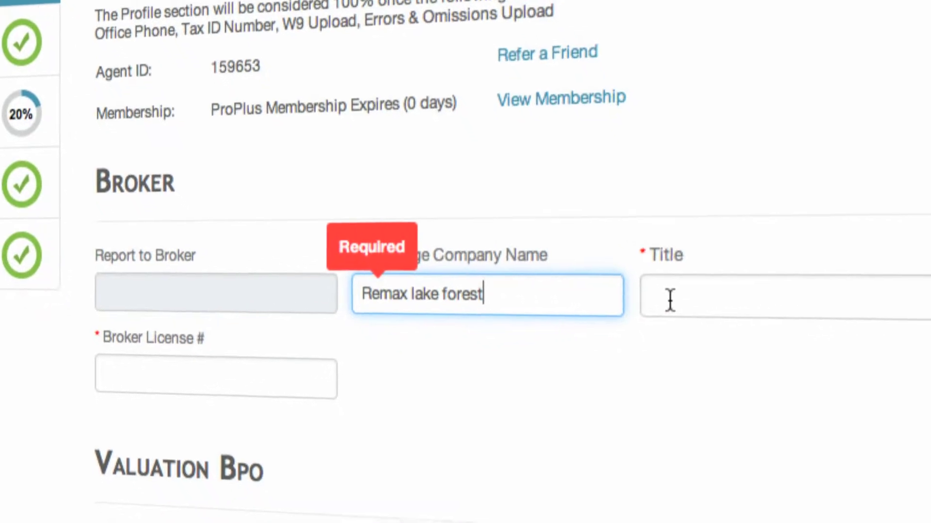
left_click(650, 251)
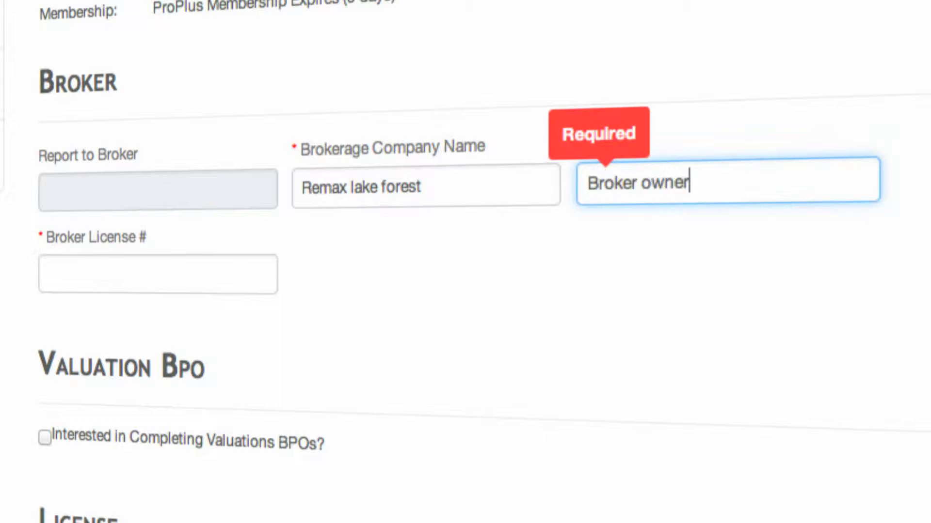
left_click(66, 272)
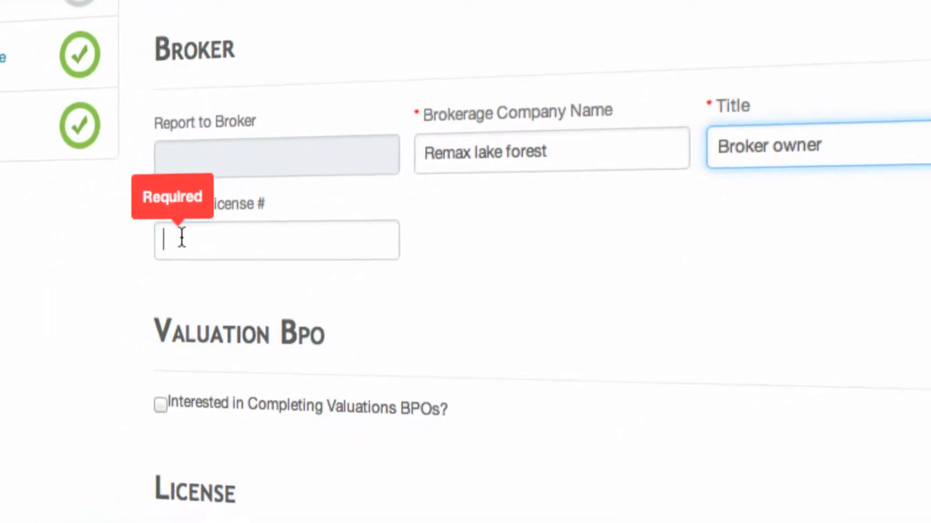
type("1")
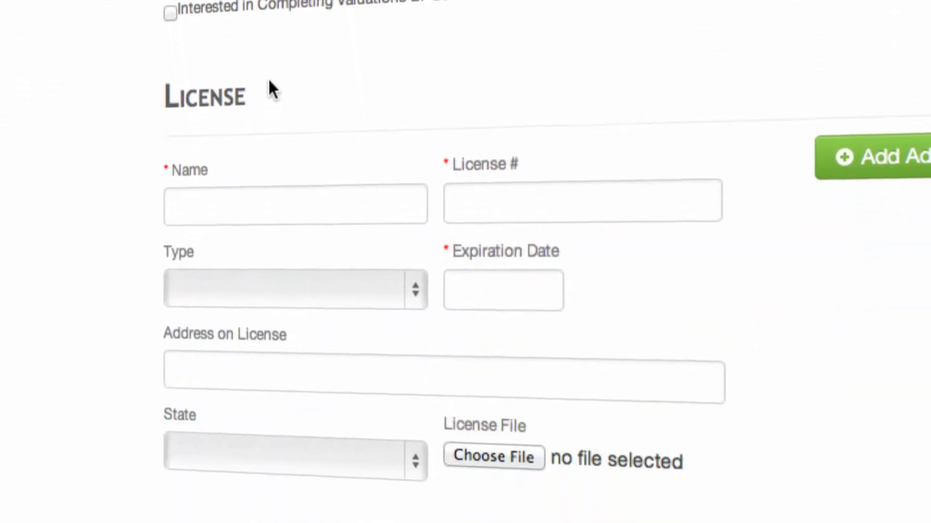
Step: Enter the license holder's name and license number, and set the license type to Broker
left_click(268, 212)
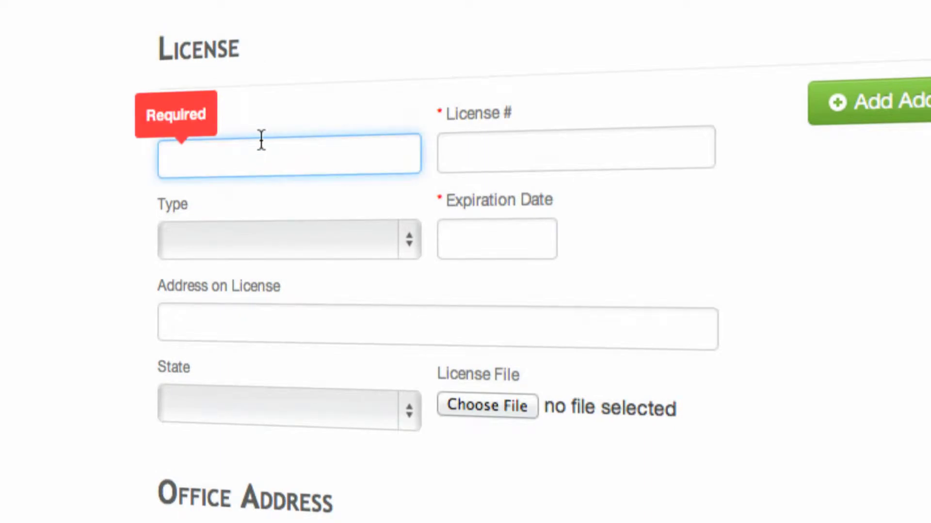
type("John")
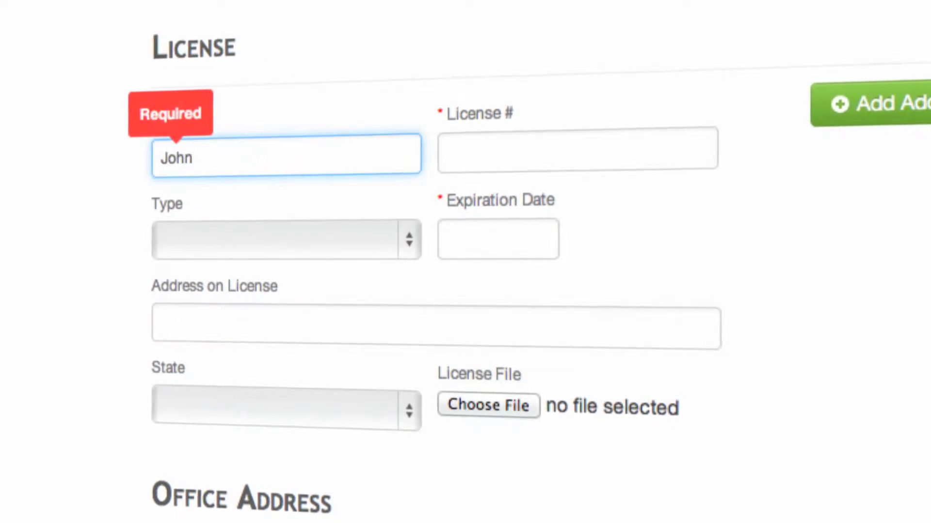
type(" Smith")
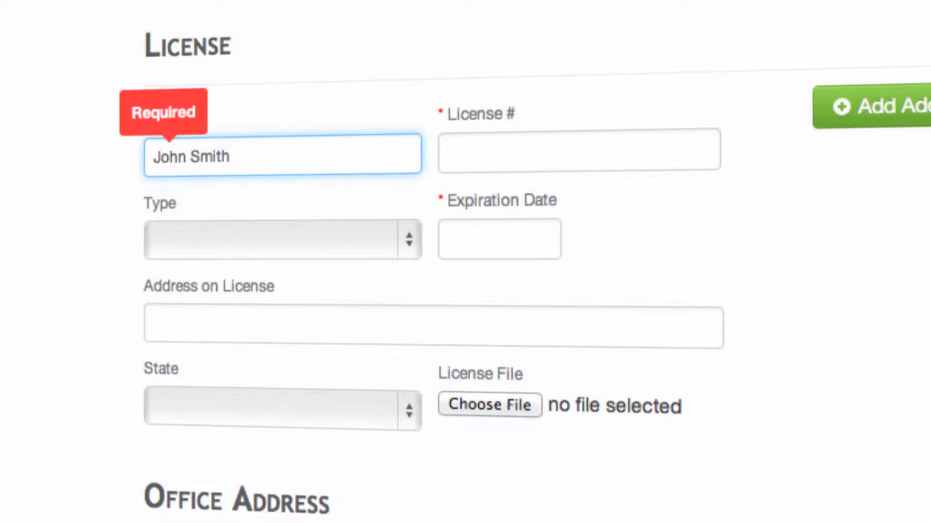
left_click(497, 157)
type("12345")
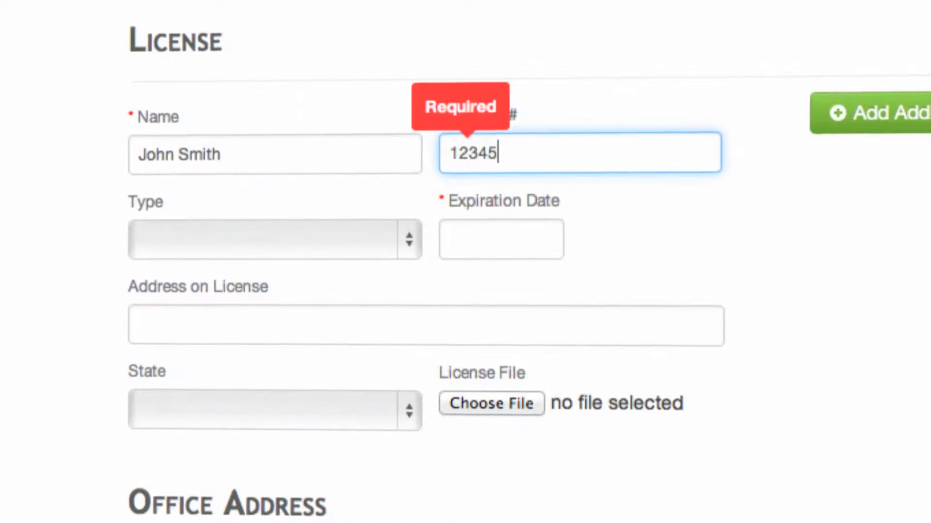
type("678")
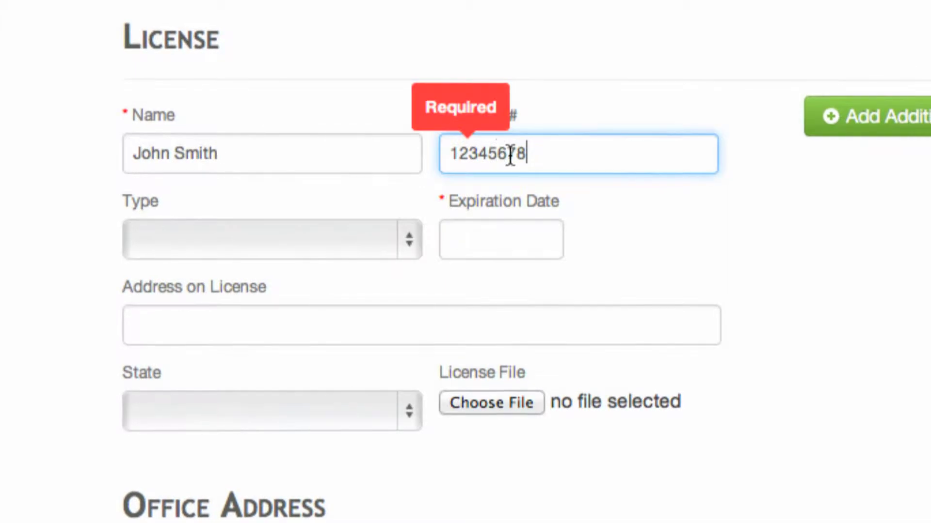
left_click(412, 252)
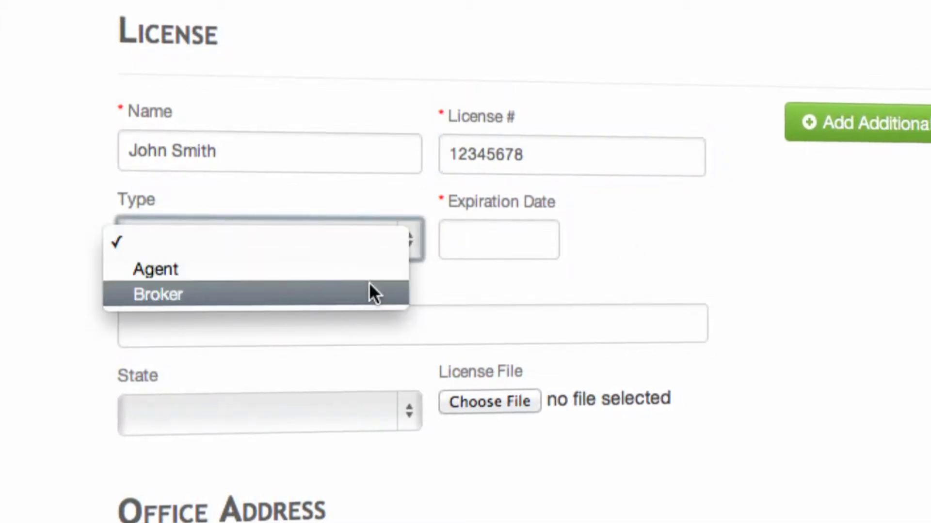
left_click(372, 294)
Step: Set the license expiry to 03/01/2013, enter the license street address, and choose California
left_click(494, 251)
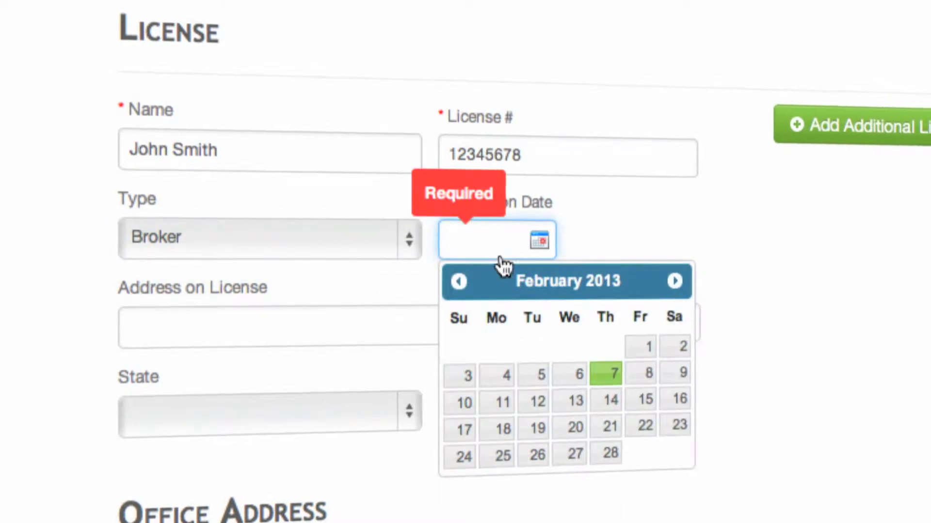
left_click(673, 281)
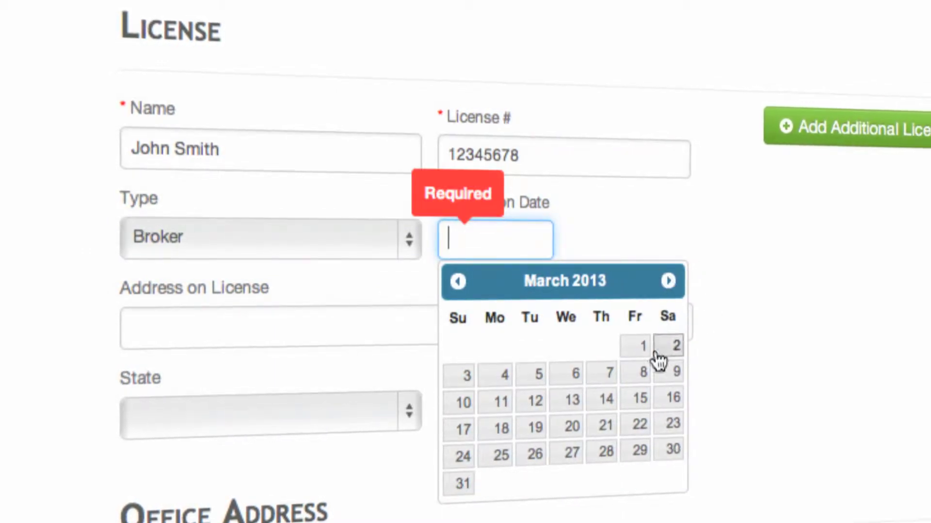
left_click(635, 348)
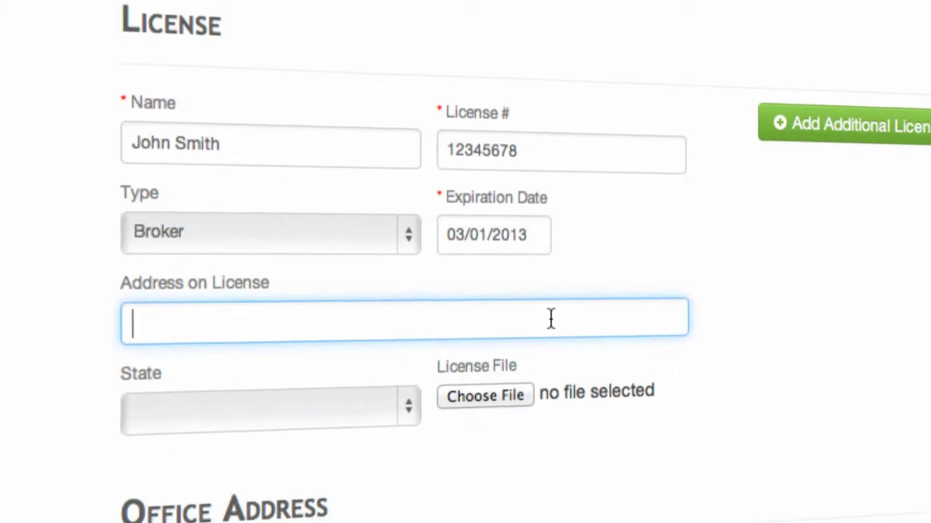
type("25520 commercen")
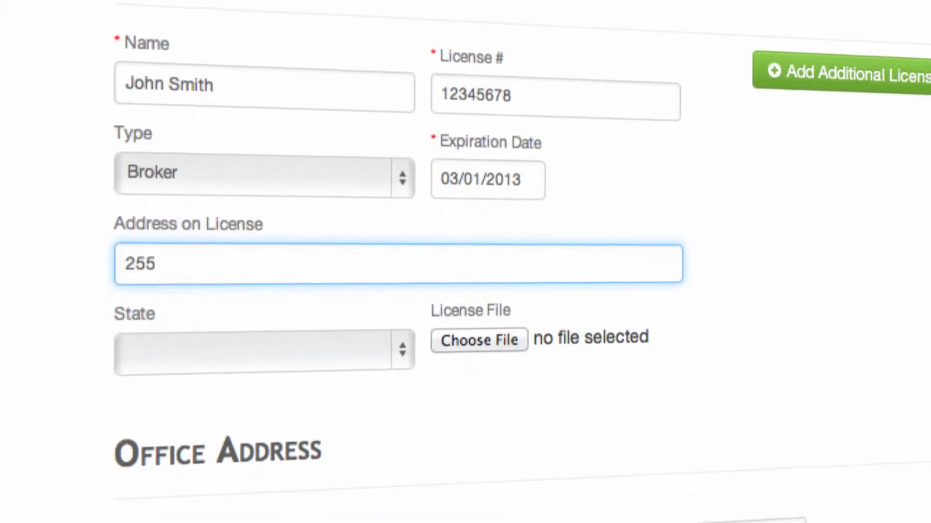
type("tre drive")
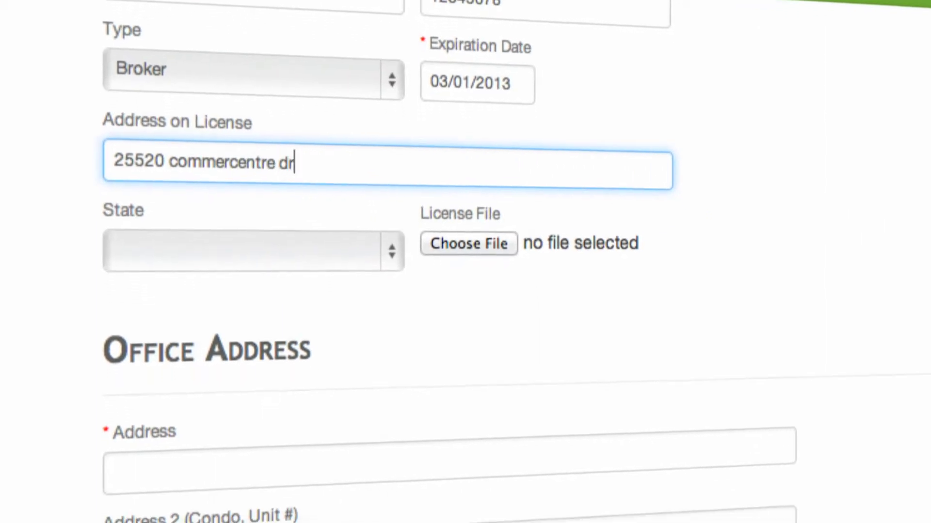
left_click(397, 273)
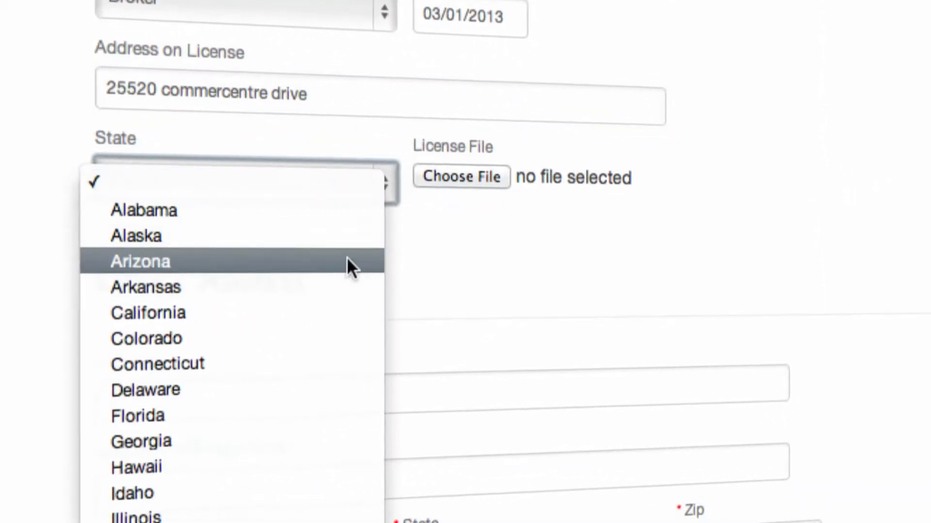
left_click(332, 323)
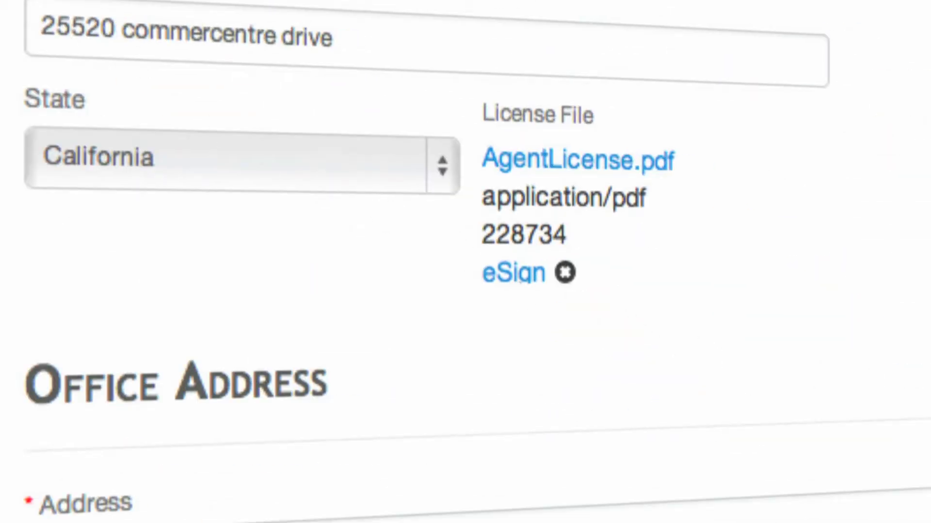
scroll(868, 401, "down", 8)
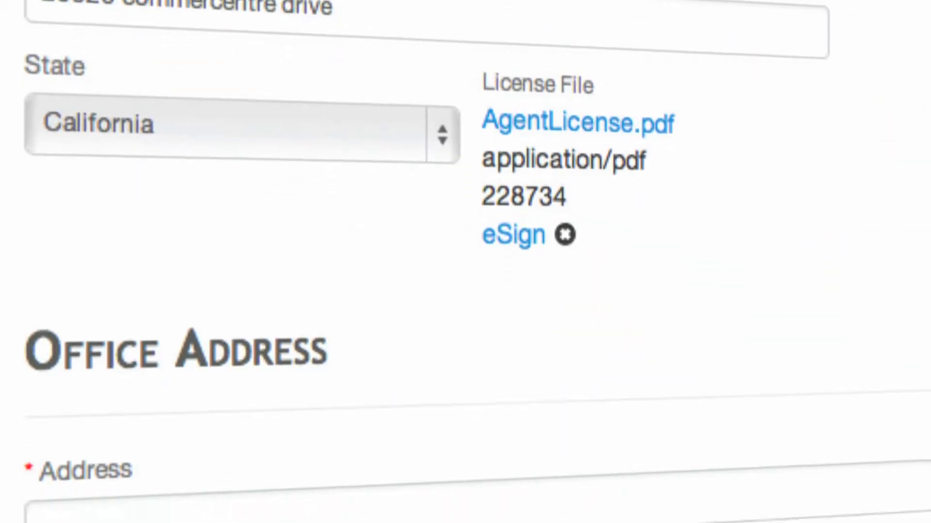
Step: Fill in the office street address, city, California state and zip code, then move to the phone fields
left_click(71, 161)
type("25520 commercen")
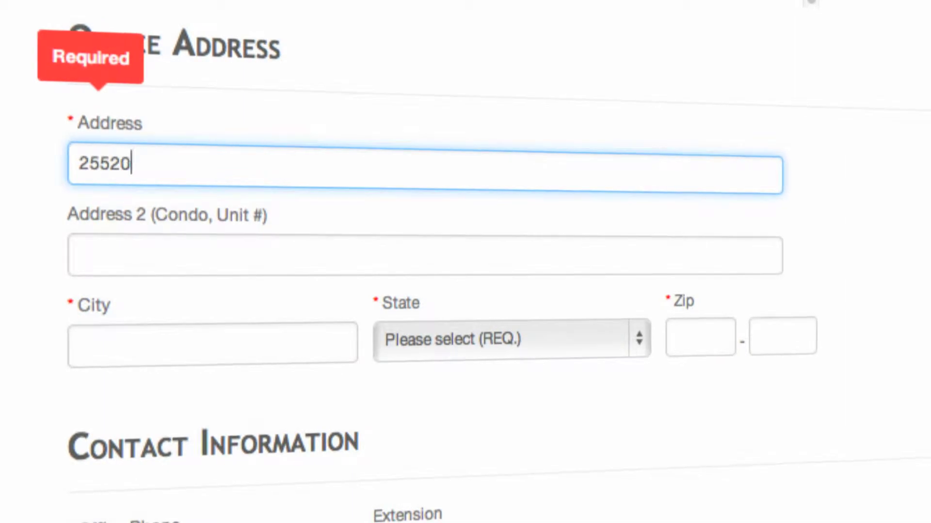
type("tre drive")
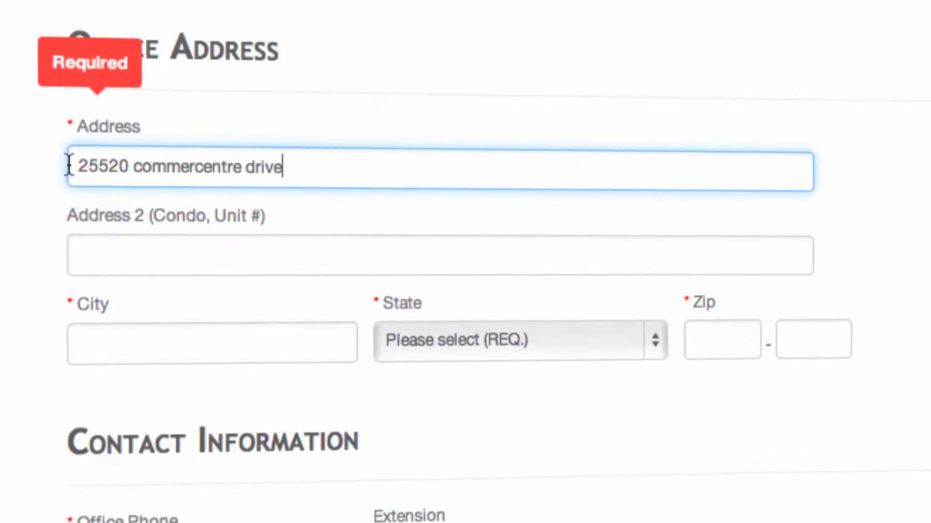
left_click(95, 342)
type("lake forest")
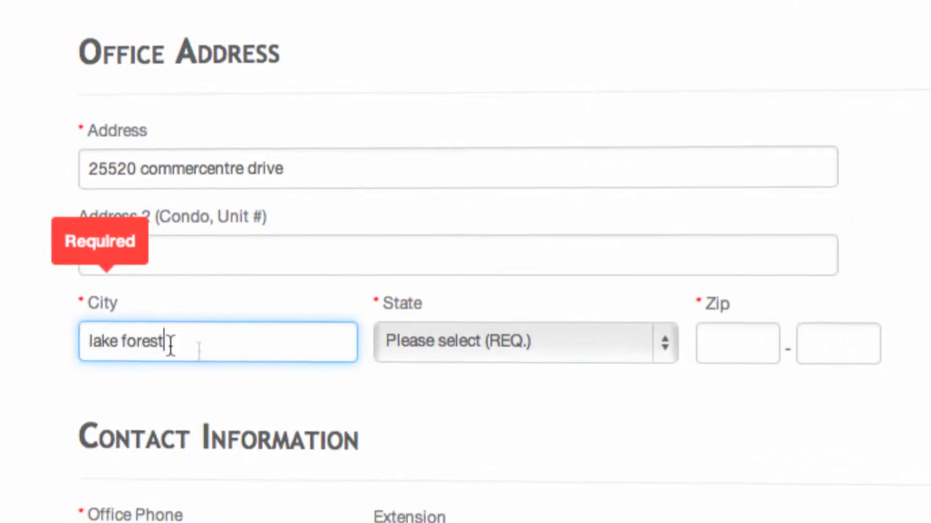
left_click(657, 352)
left_click(597, 477)
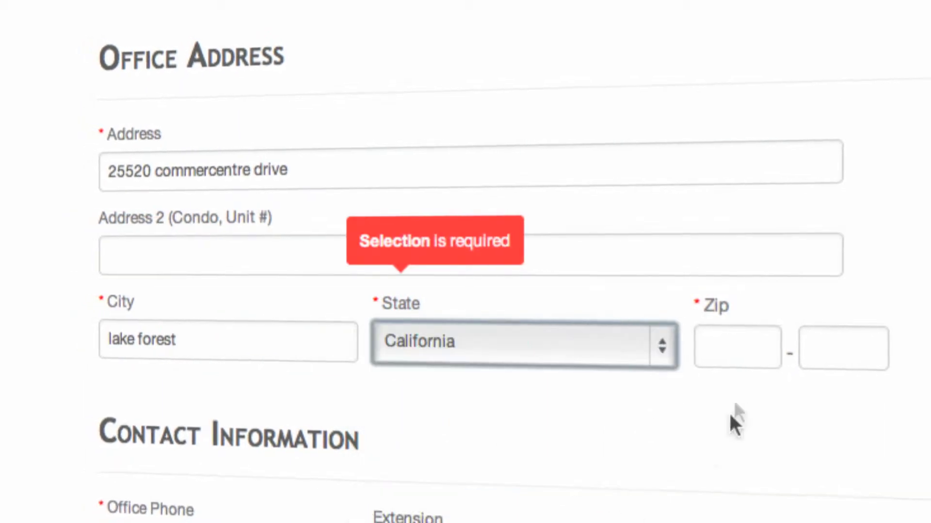
left_click(711, 345)
type("92630")
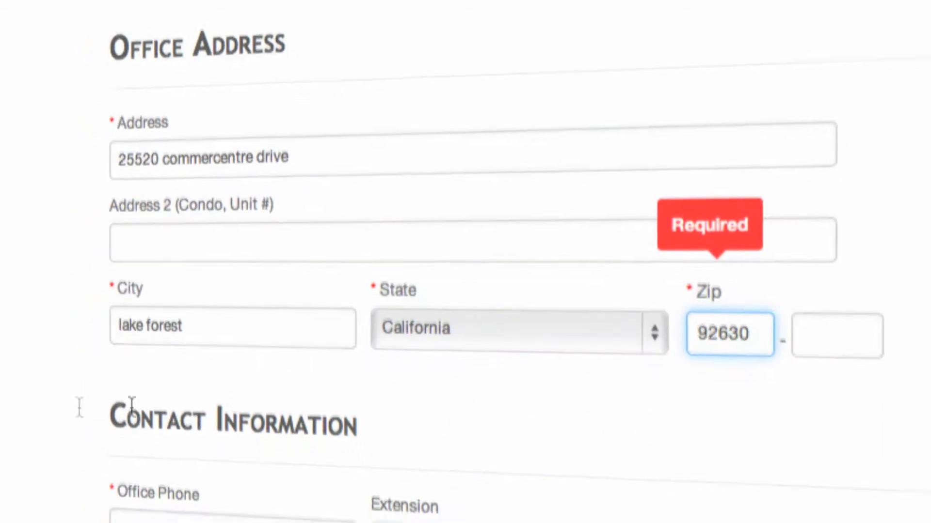
left_click(125, 408)
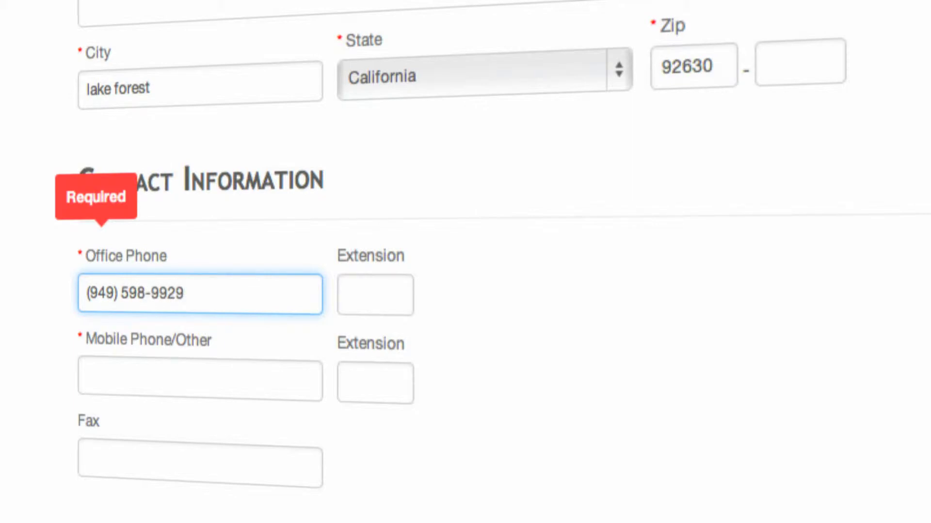
left_click(118, 361)
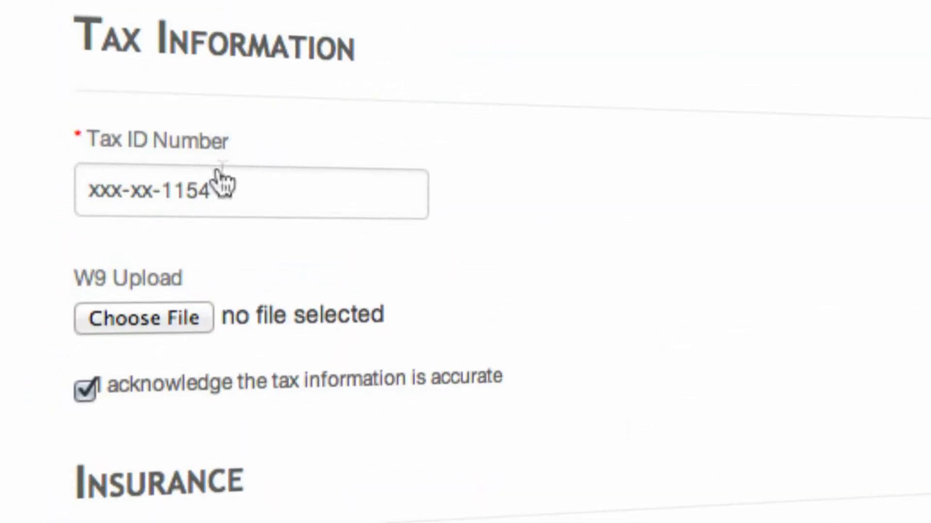
Step: Replace the Tax ID placeholder with the agent's tax ID and choose AgentLicense.pdf for the W9 upload
triple_click(236, 189)
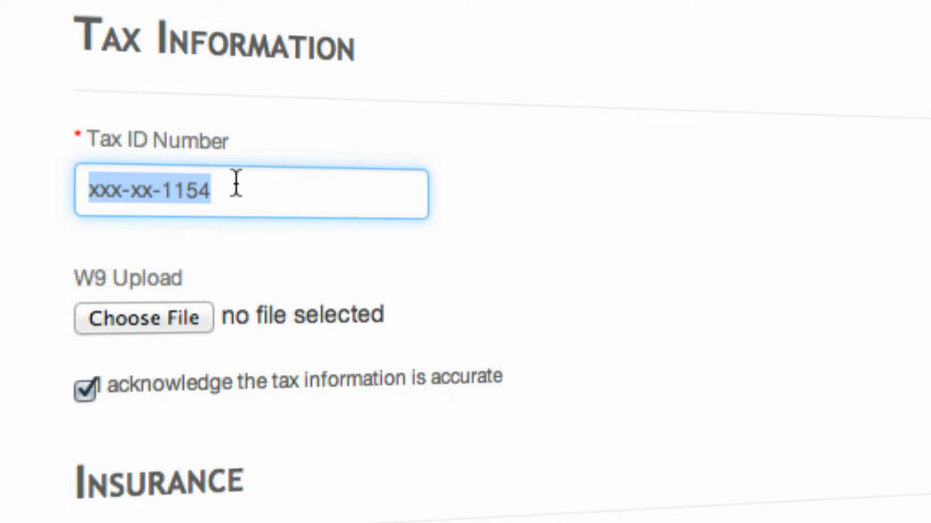
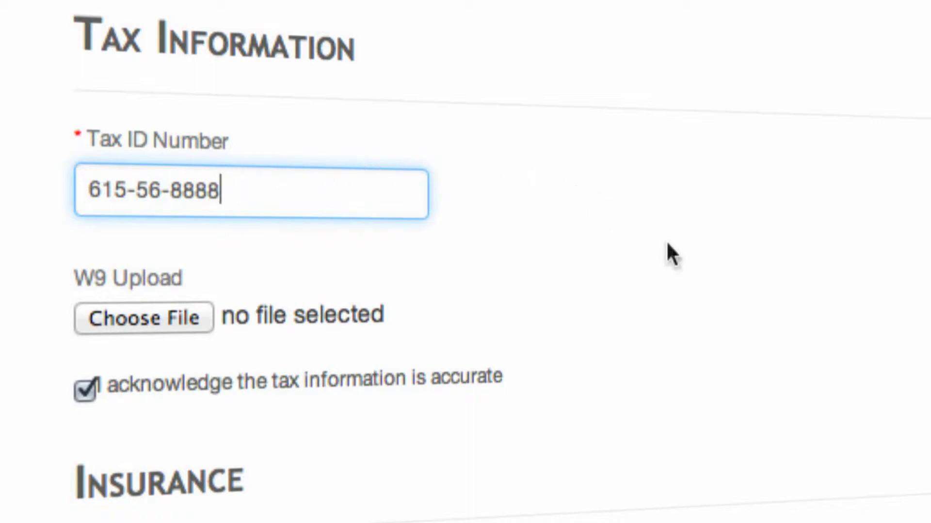
scroll(709, 312, "down", 1)
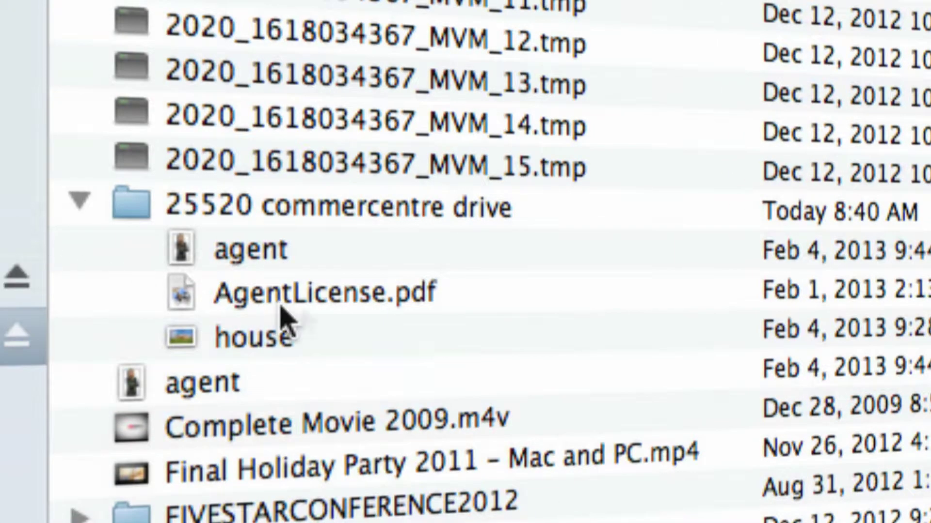
left_click(318, 310)
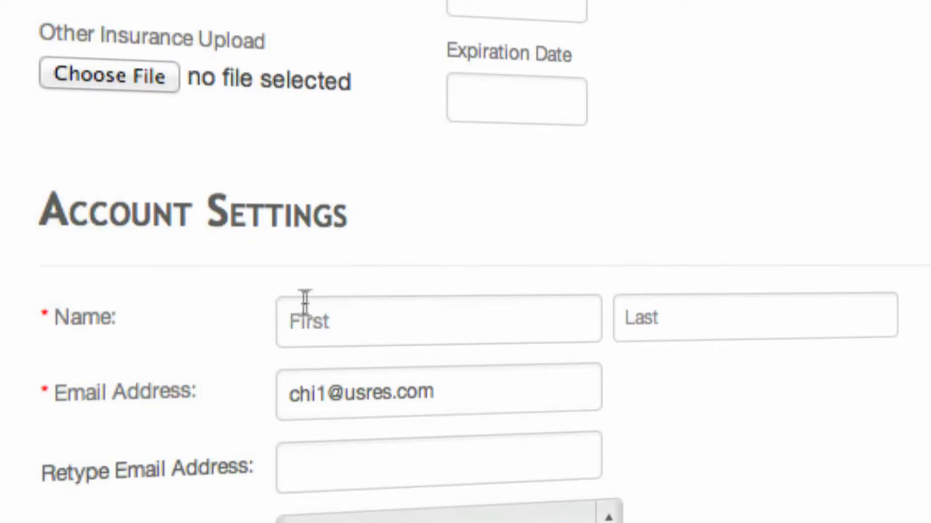
Step: Enter the agent's first and last name, save the profile, and go to the Territory section
left_click(305, 305)
type("John")
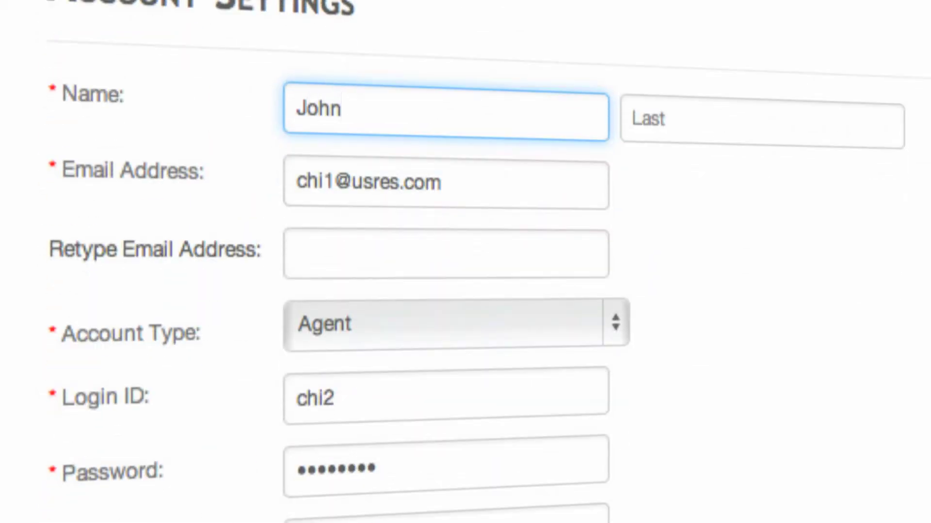
left_click(639, 118)
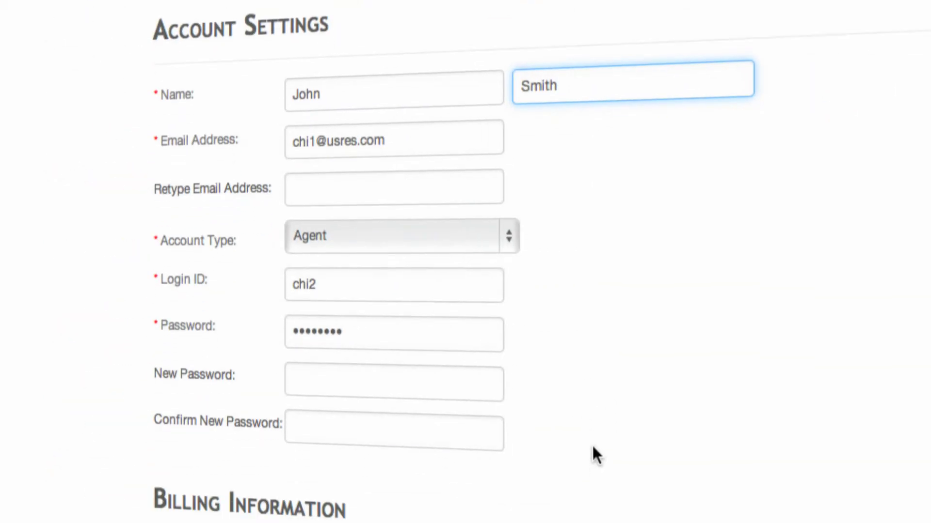
scroll(591, 444, "down", 10)
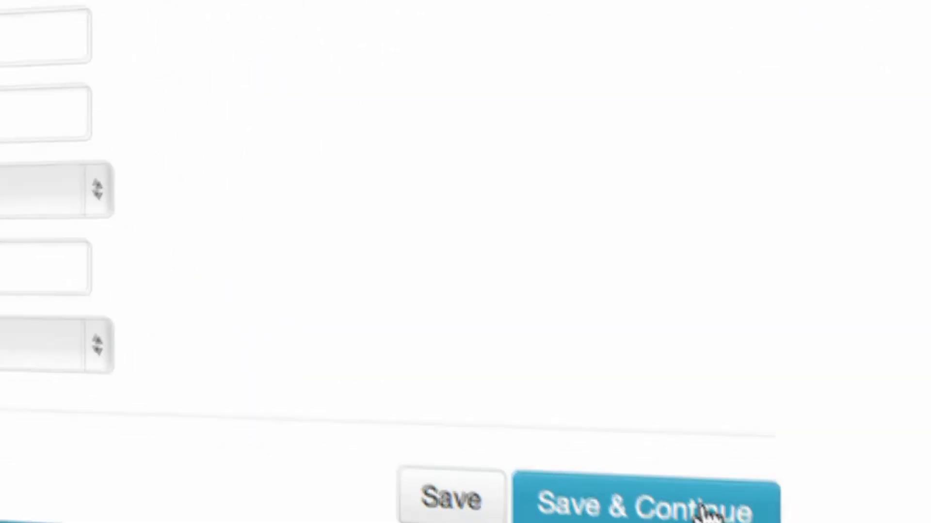
left_click(668, 442)
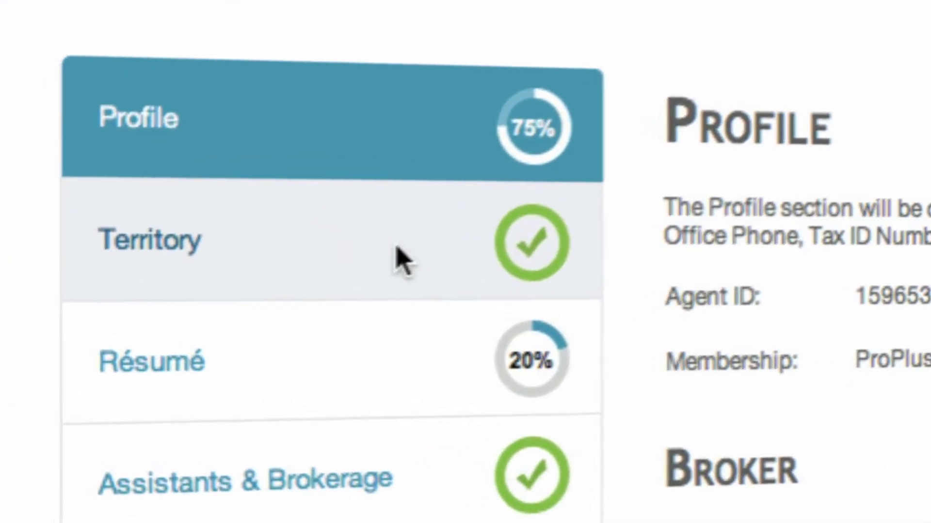
left_click(359, 274)
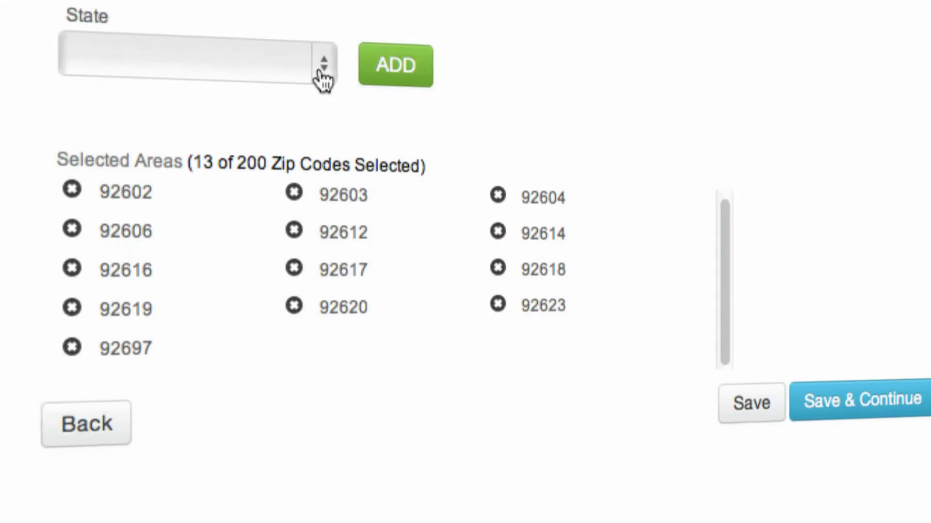
Step: Choose California and Los Angeles county for the territory, ticking Entire County
left_click(319, 68)
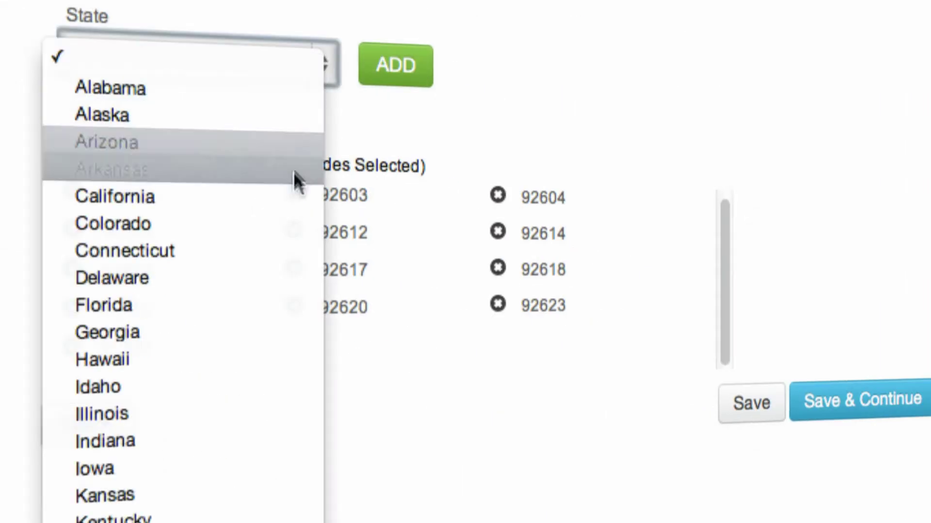
left_click(291, 195)
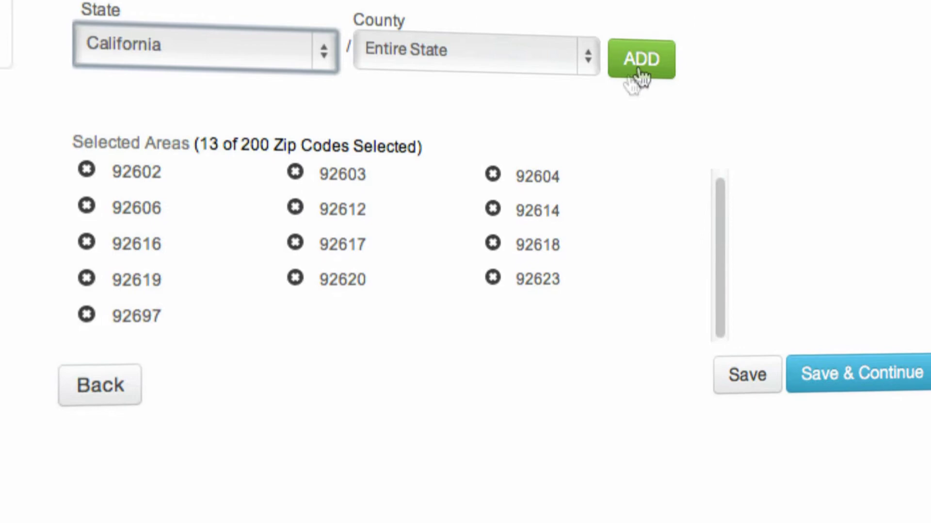
left_click(587, 59)
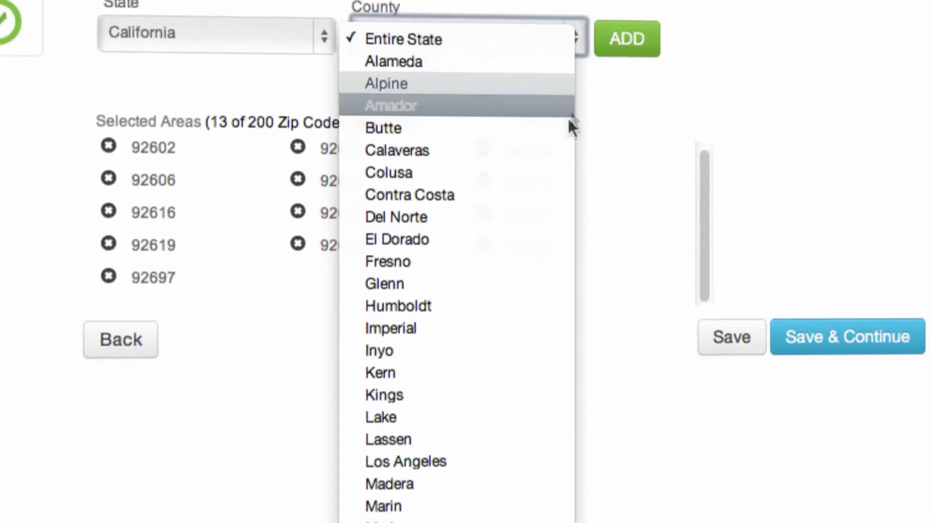
left_click(500, 431)
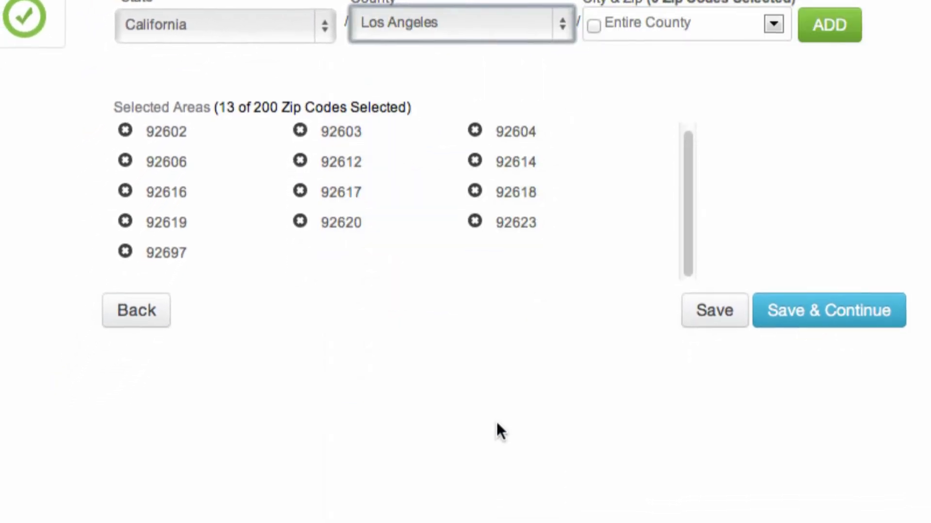
left_click(594, 26)
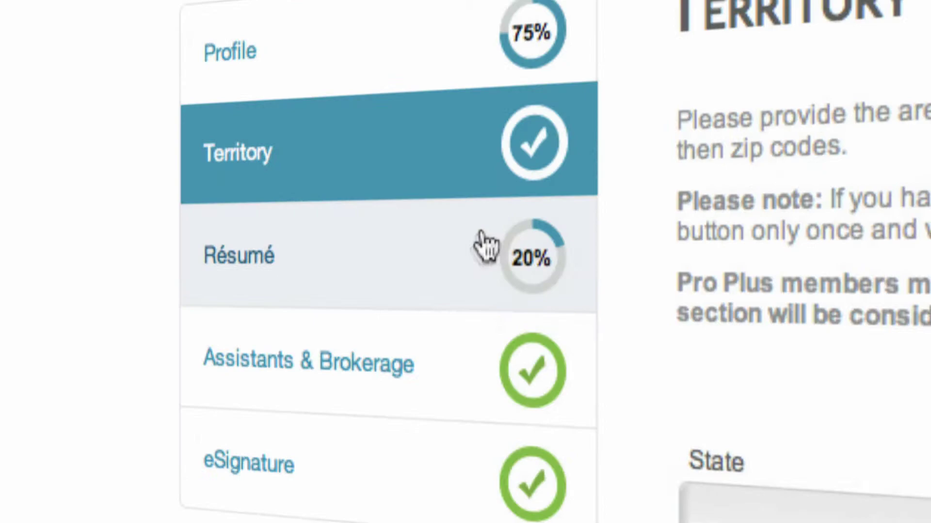
Step: In the Résumé section, attach AgentLicense.pdf under Certification
left_click(441, 254)
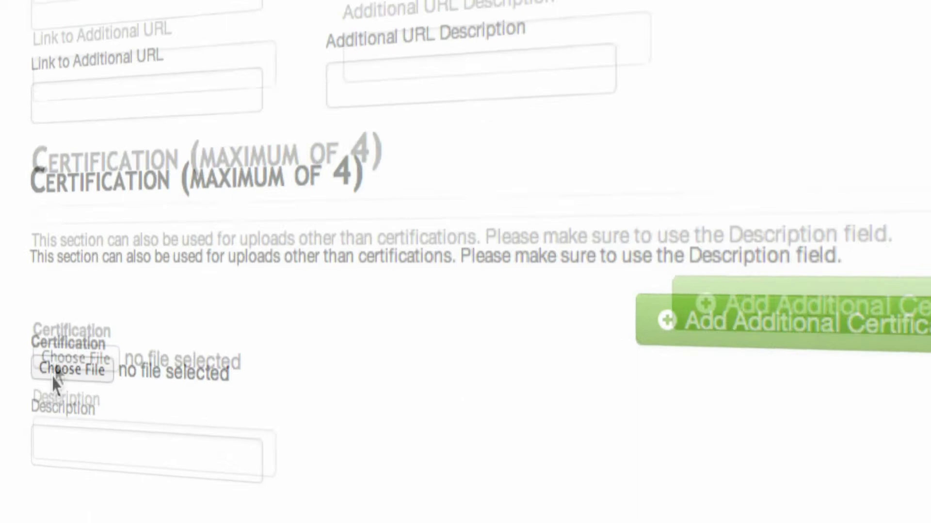
left_click(71, 311)
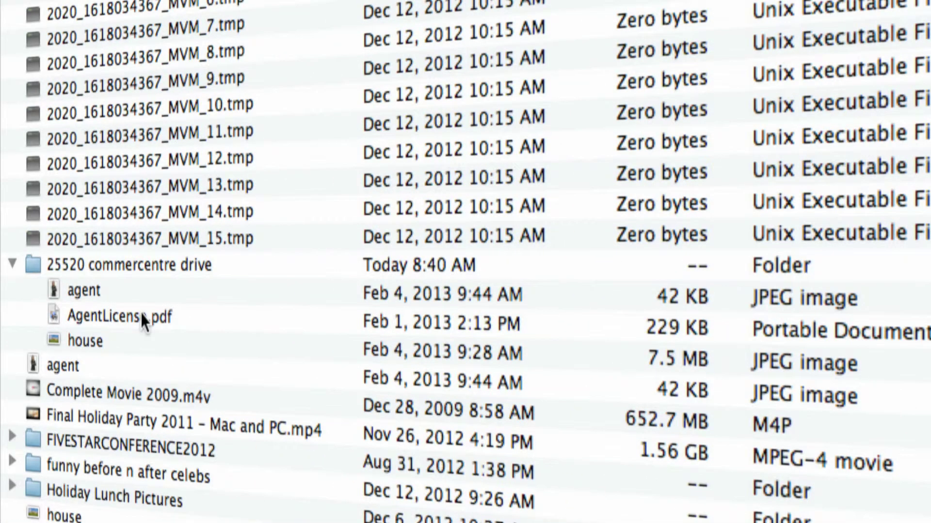
double_click(141, 313)
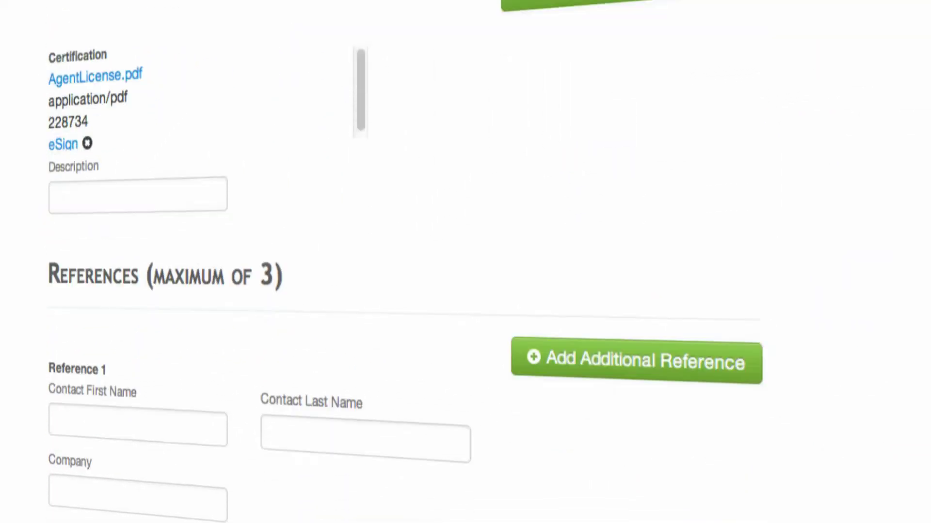
Step: Fill in the first reference's name, company RES.NET and phone number, then write the agent bio
left_click(148, 383)
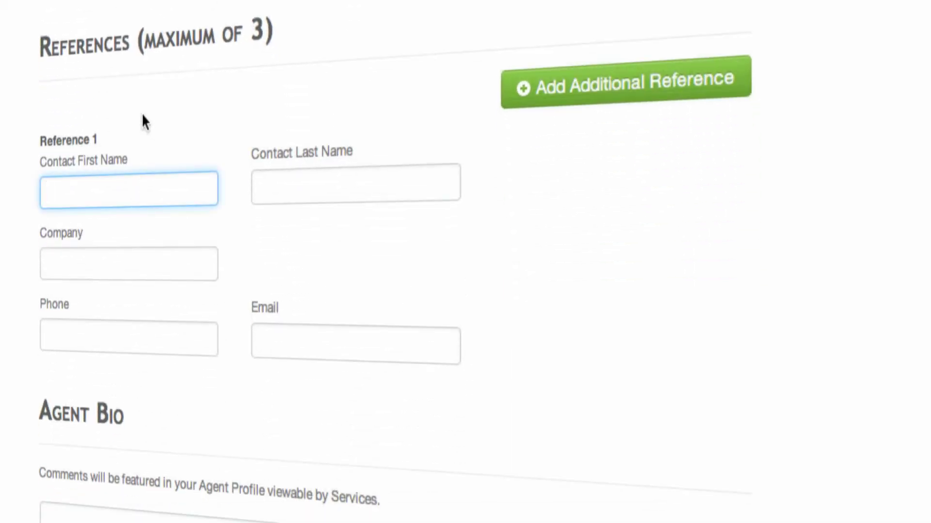
key("Tab")
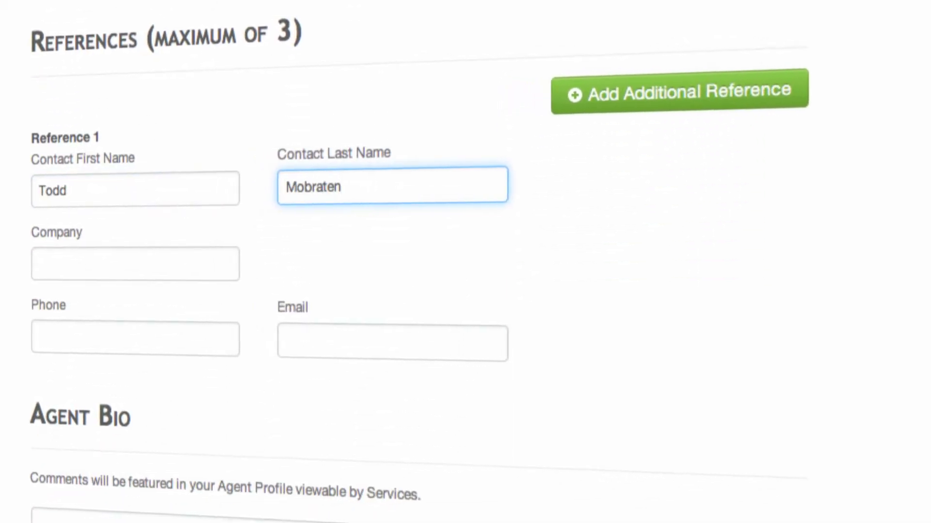
key("Tab")
type("RES.NET")
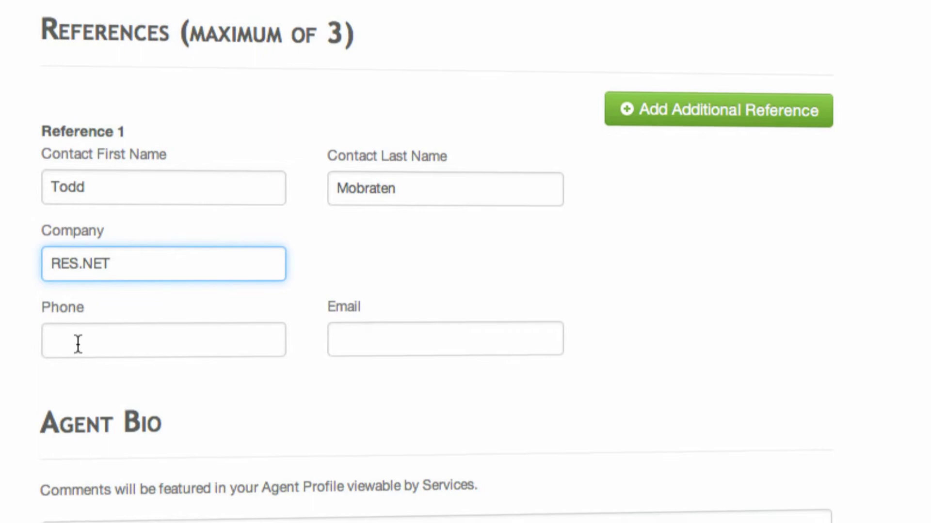
left_click(77, 344)
type("9495")
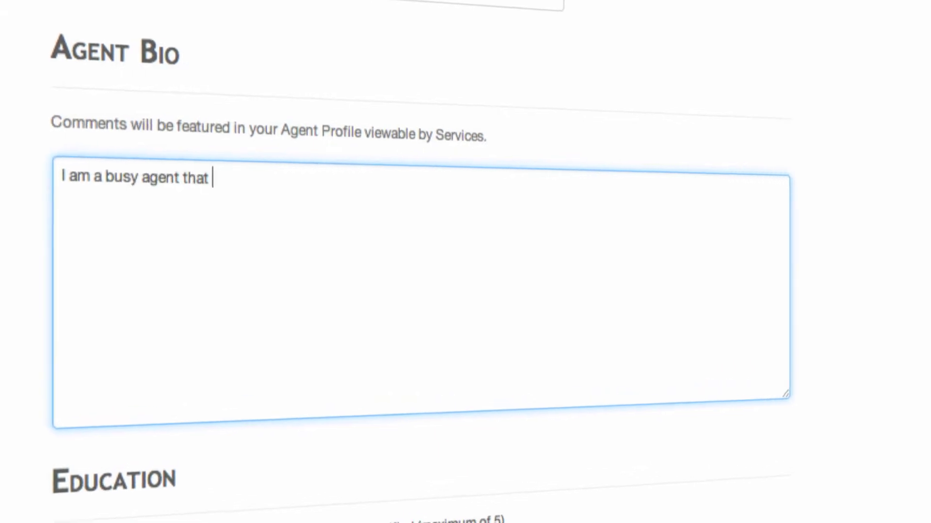
type("es")
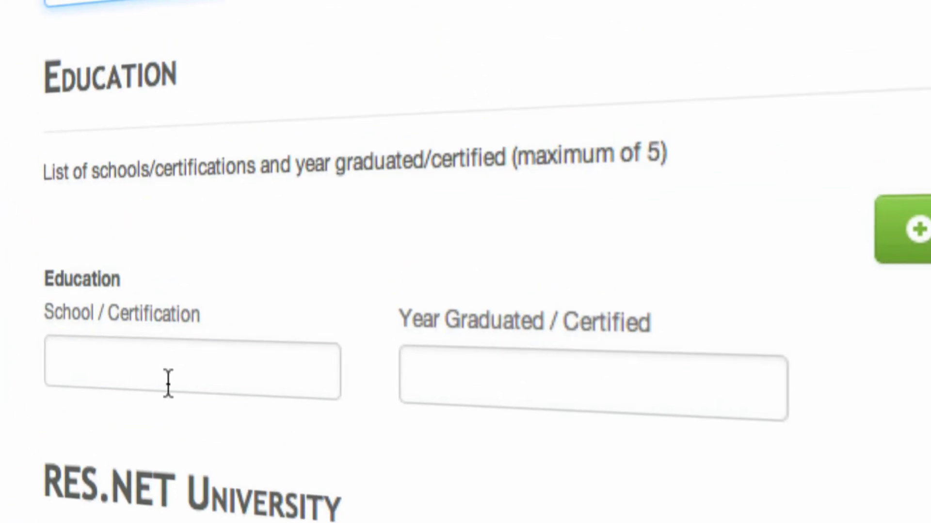
Step: Enter school USC with graduation year 1985 as the education entry
left_click(168, 383)
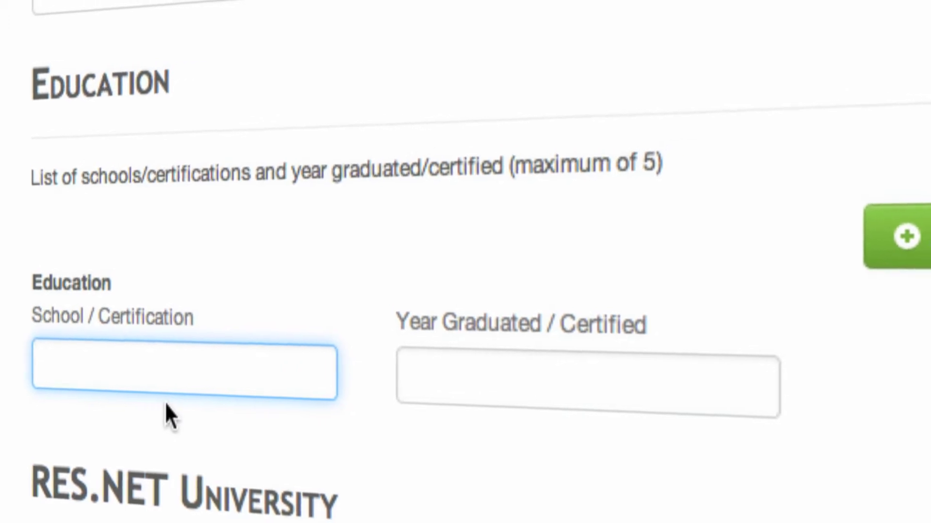
type("USC")
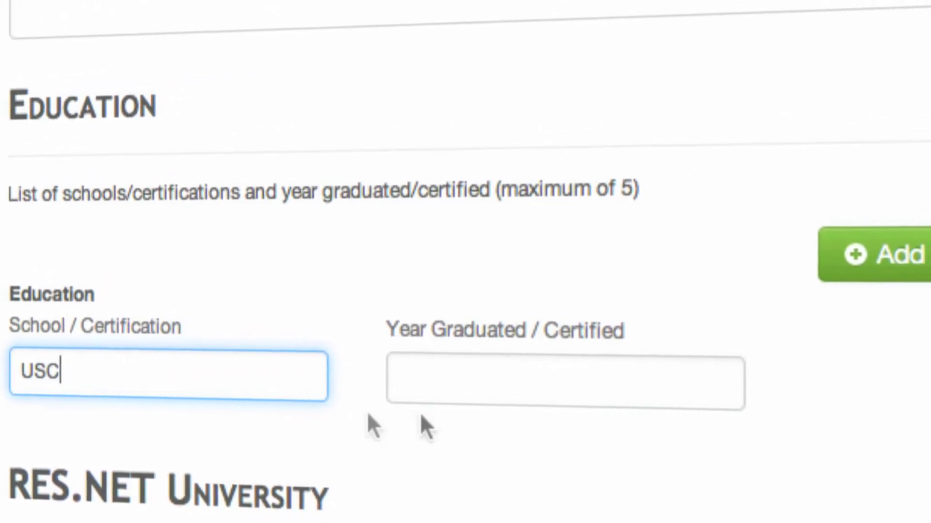
left_click(513, 383)
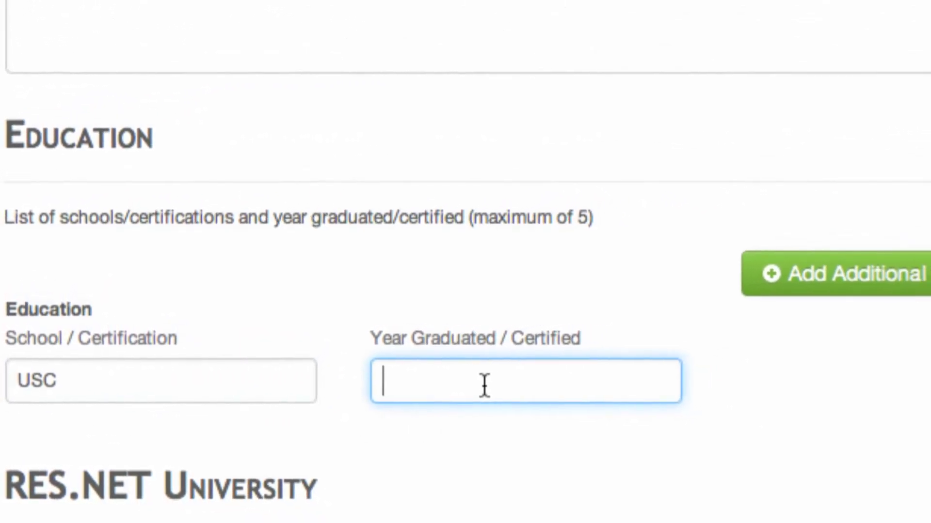
type("1985")
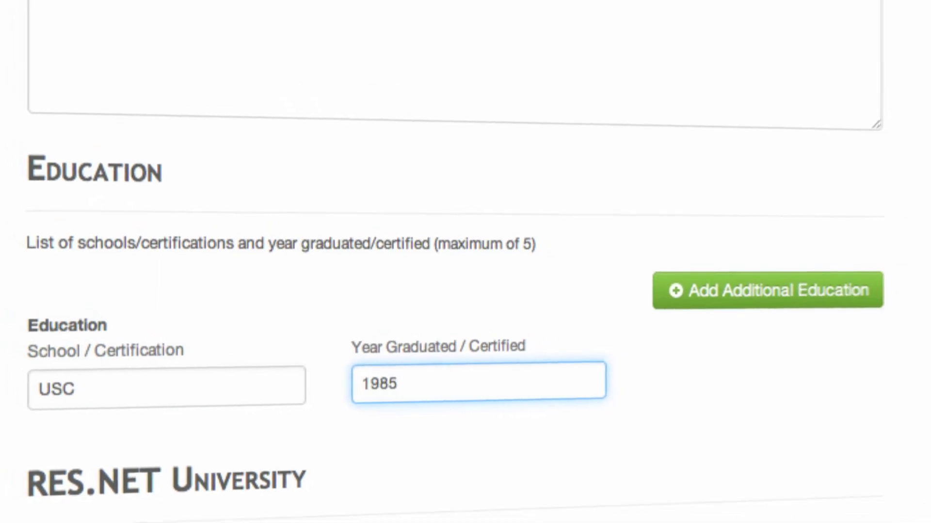
scroll(794, 359, "down", 10)
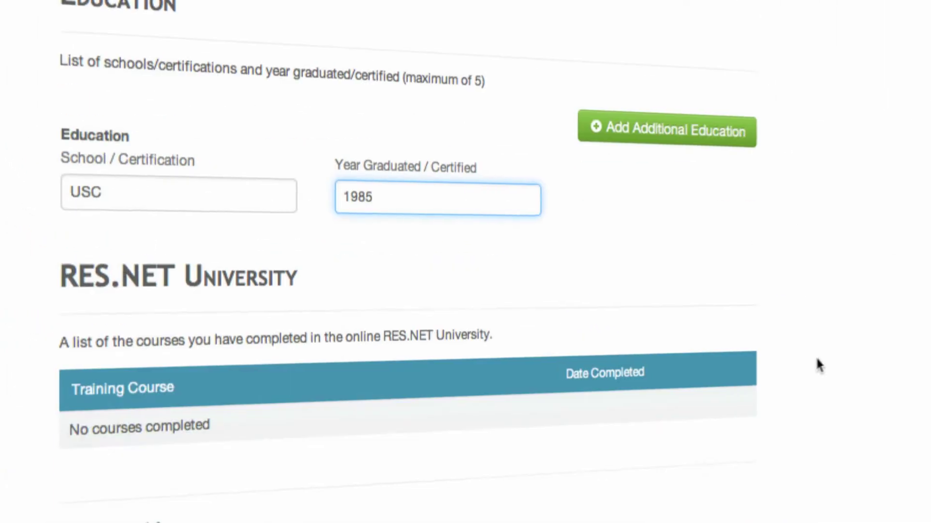
scroll(772, 366, "down", 5)
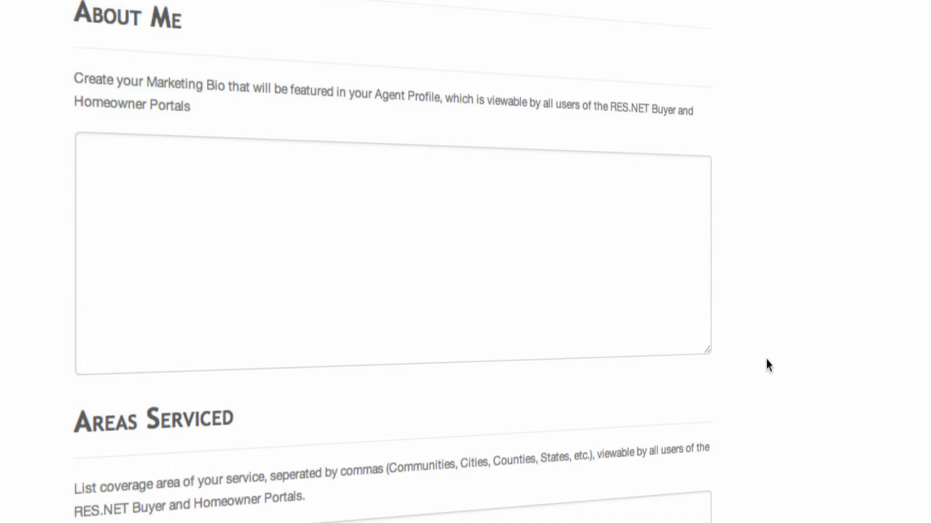
scroll(776, 371, "down", 10)
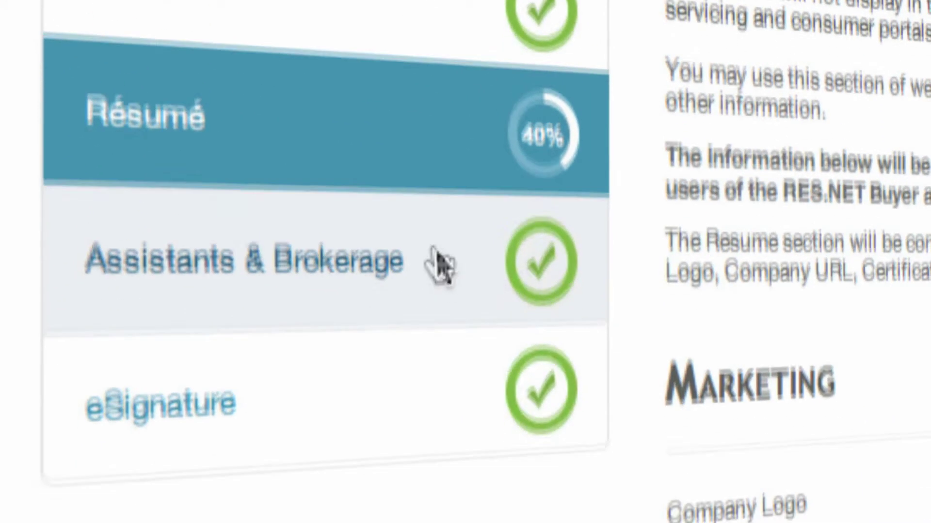
Step: In Assistants & Brokerage, add a new assistant and enter their e-mail and main phone
left_click(436, 520)
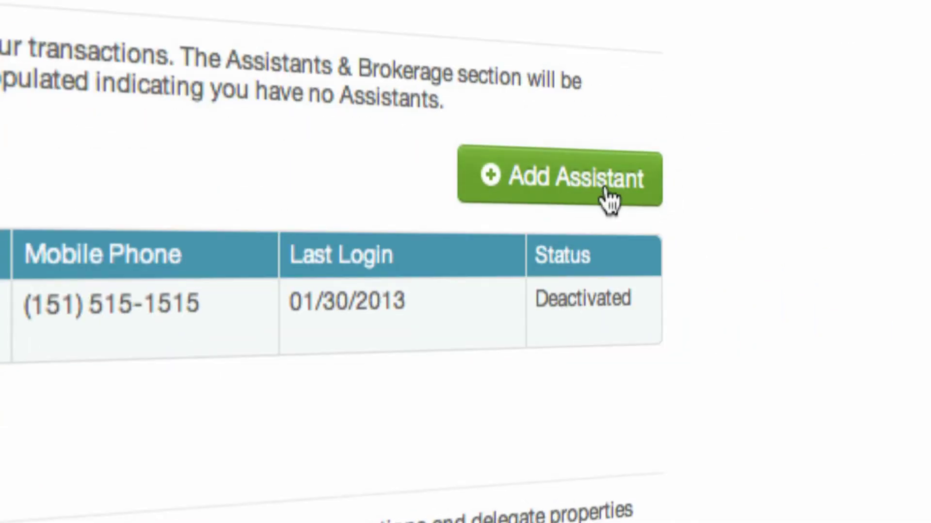
left_click(829, 295)
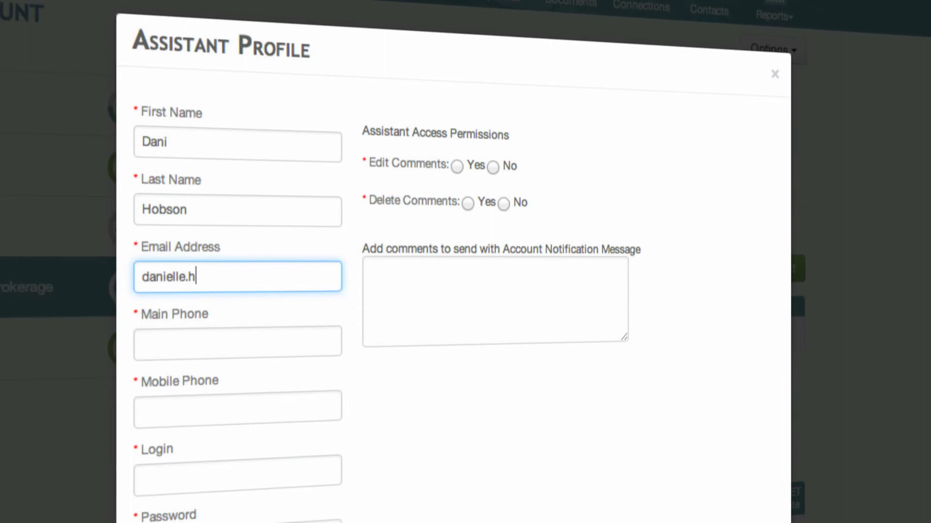
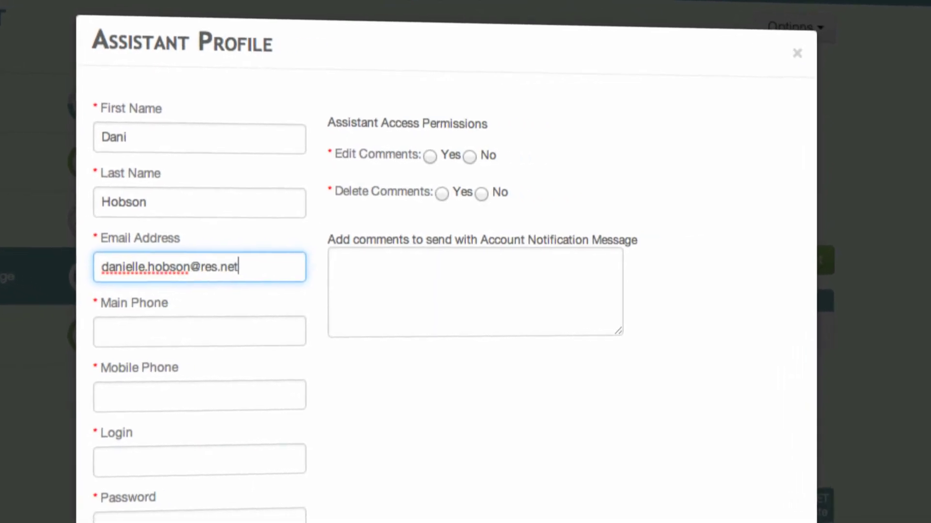
key("Tab")
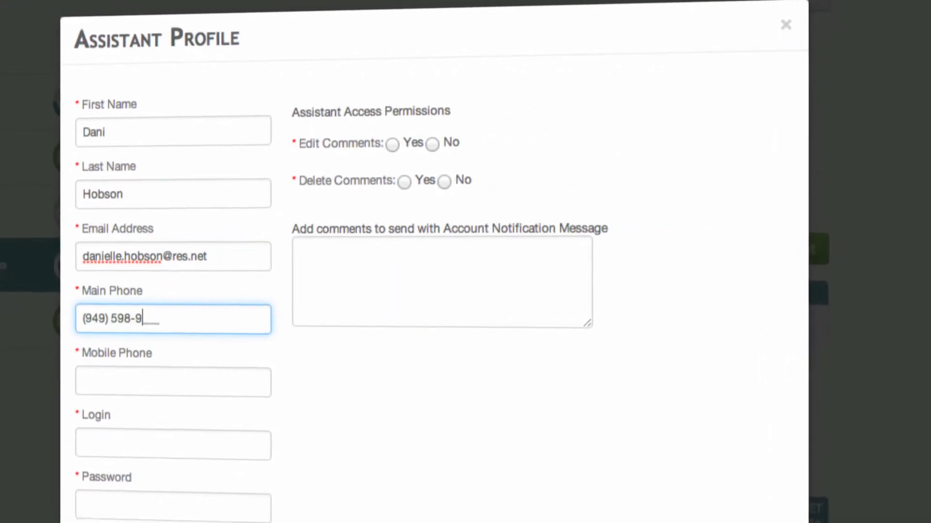
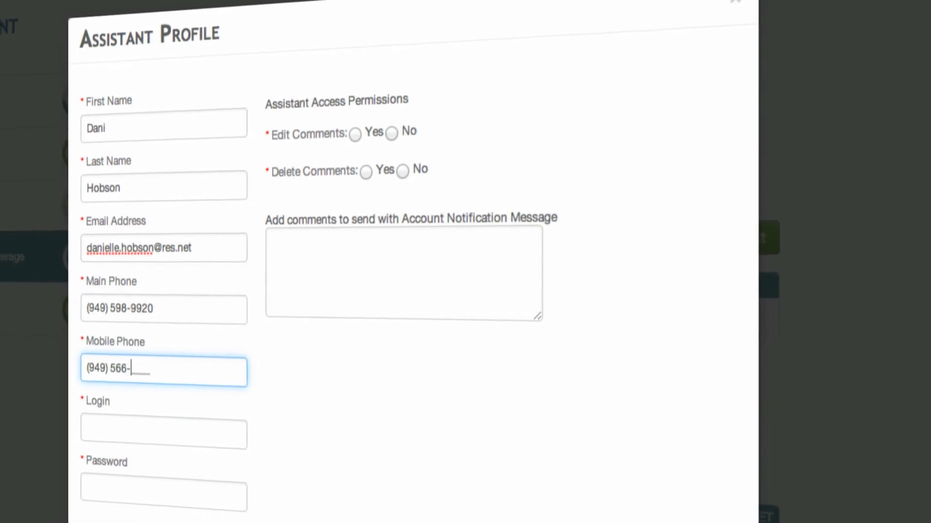
Step: Set the assistant's login name and password, and allow them to delete comments
left_click(110, 433)
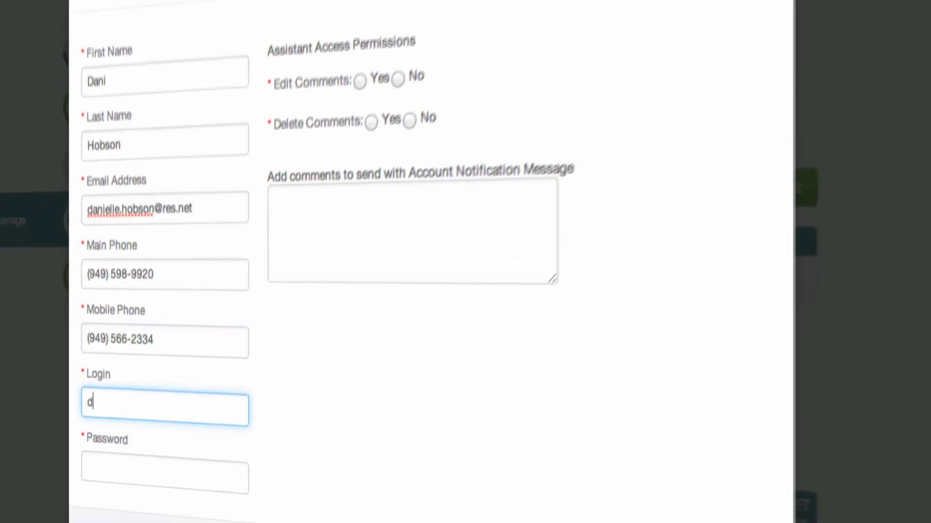
left_click(113, 395)
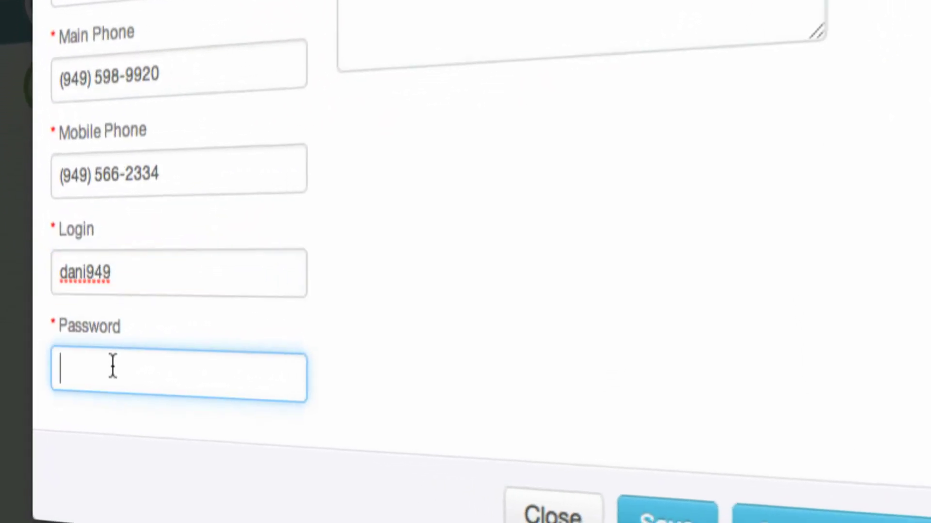
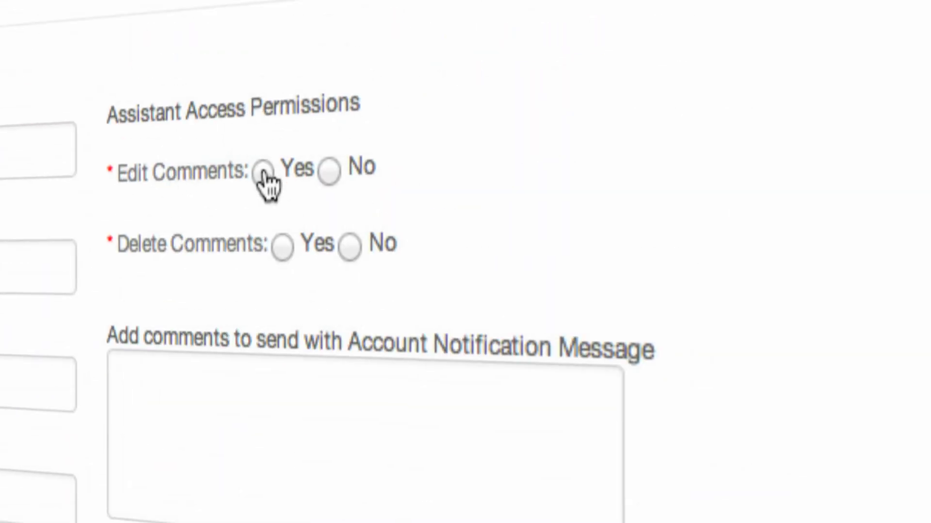
left_click(283, 250)
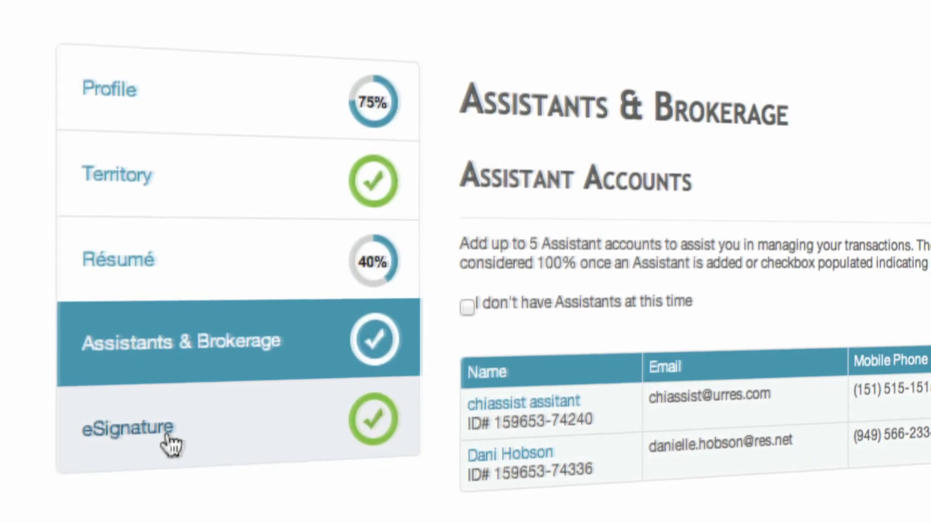
Step: In the eSignature section, replace the typed signature with the agent's name
left_click(82, 430)
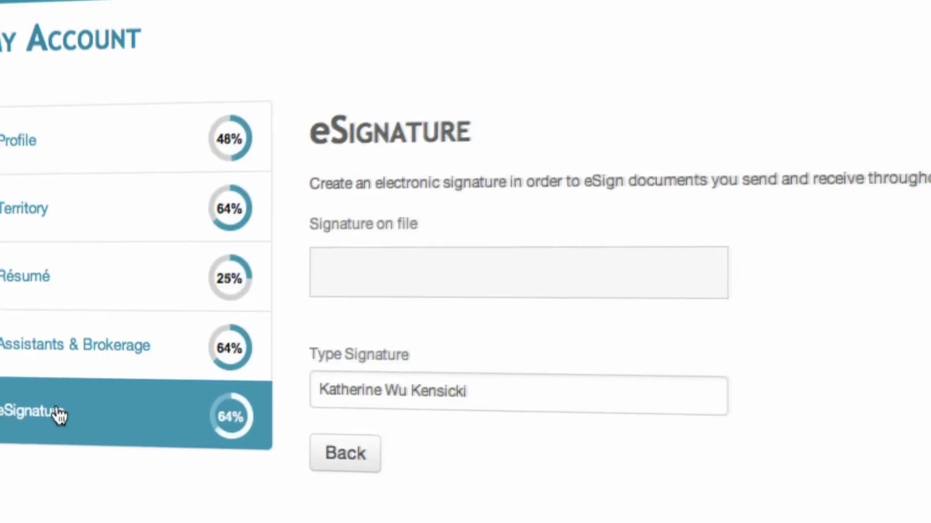
left_click(472, 425)
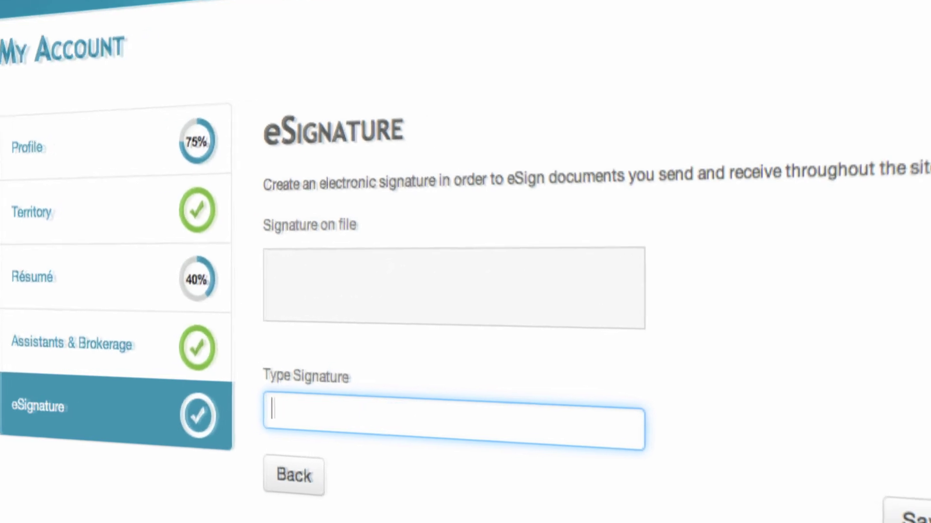
type("John")
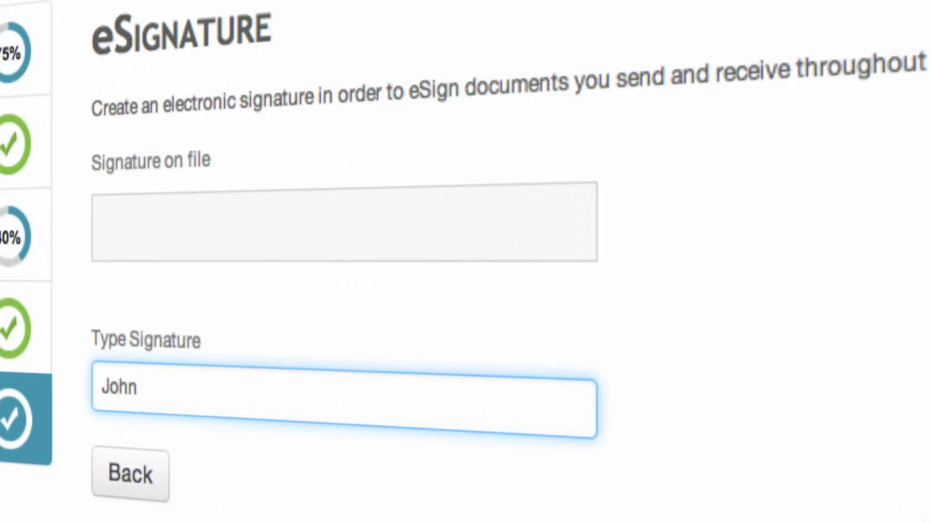
type(" Smith")
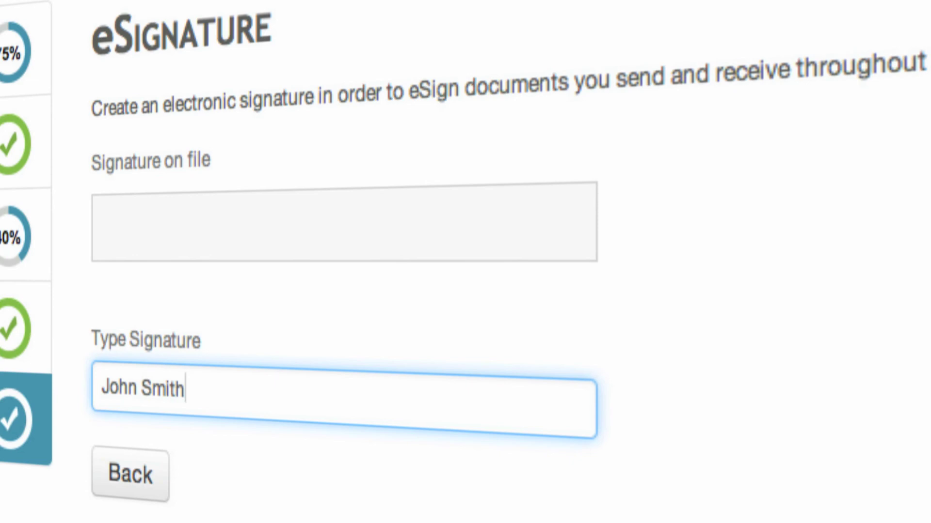